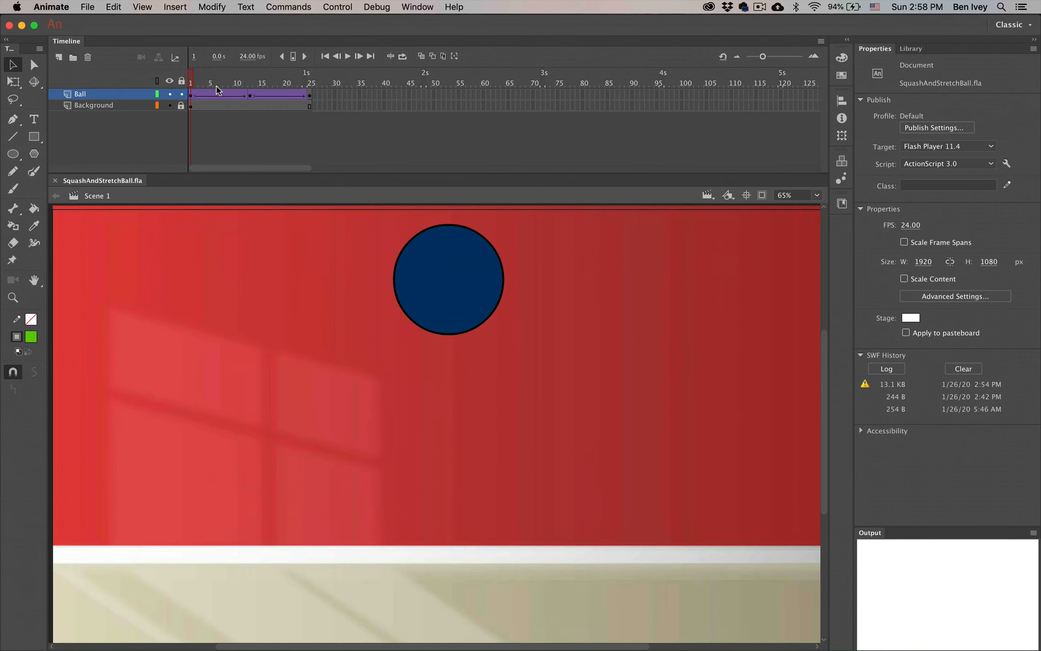
Step: Scrub the timeline to preview the ball's bounce and select the Ball layer keyframe at frame 13
{"action": "left_click_drag", "start_coordinate": [192, 79], "coordinate": [312, 80]}
{"action": "left_click", "coordinate": [193, 95]}
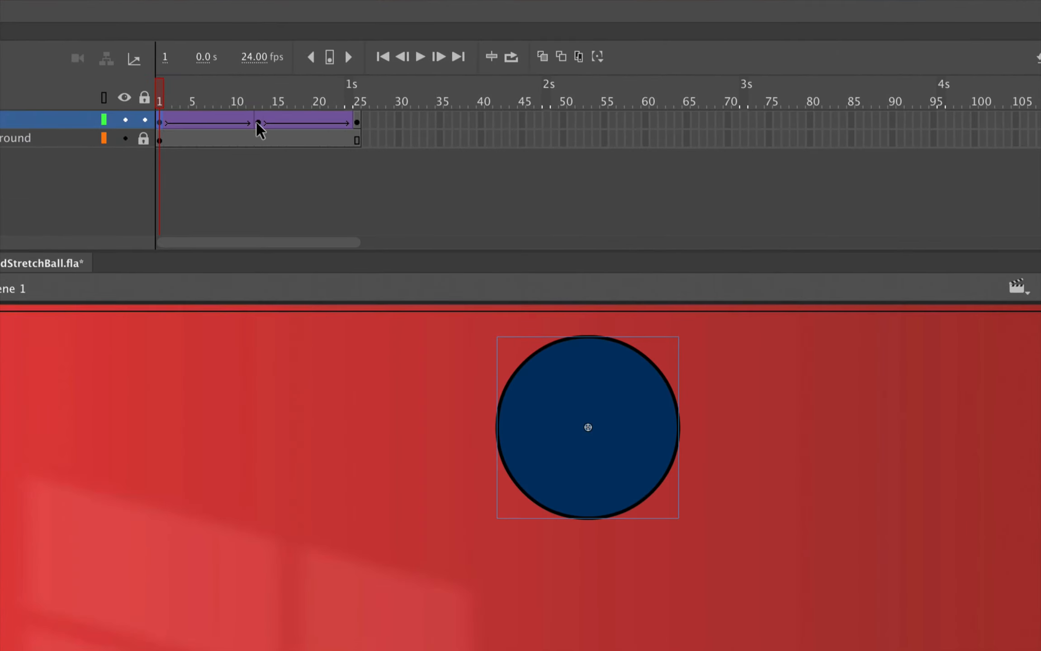
{"action": "left_click", "coordinate": [256, 122]}
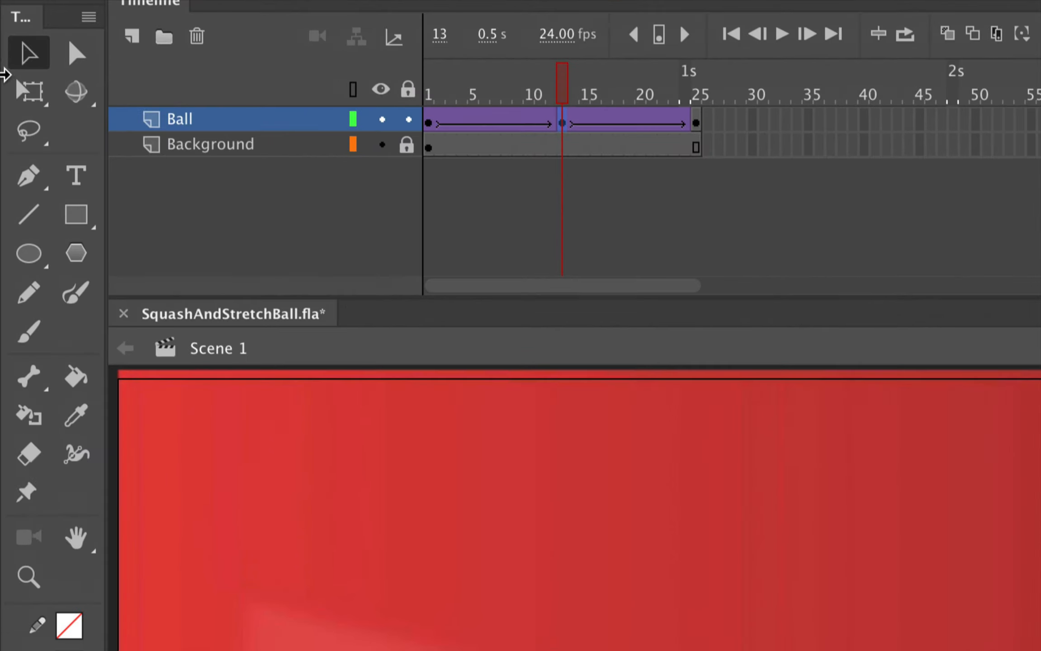
{"action": "left_click", "coordinate": [11, 85]}
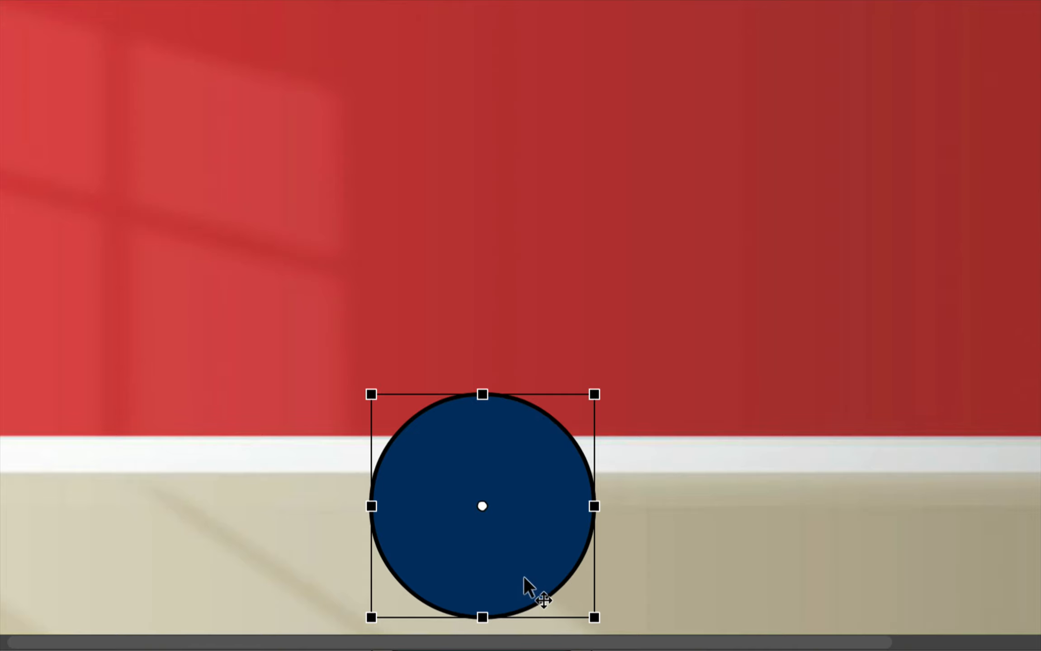
{"action": "left_click_drag", "start_coordinate": [482, 395], "coordinate": [480, 442]}
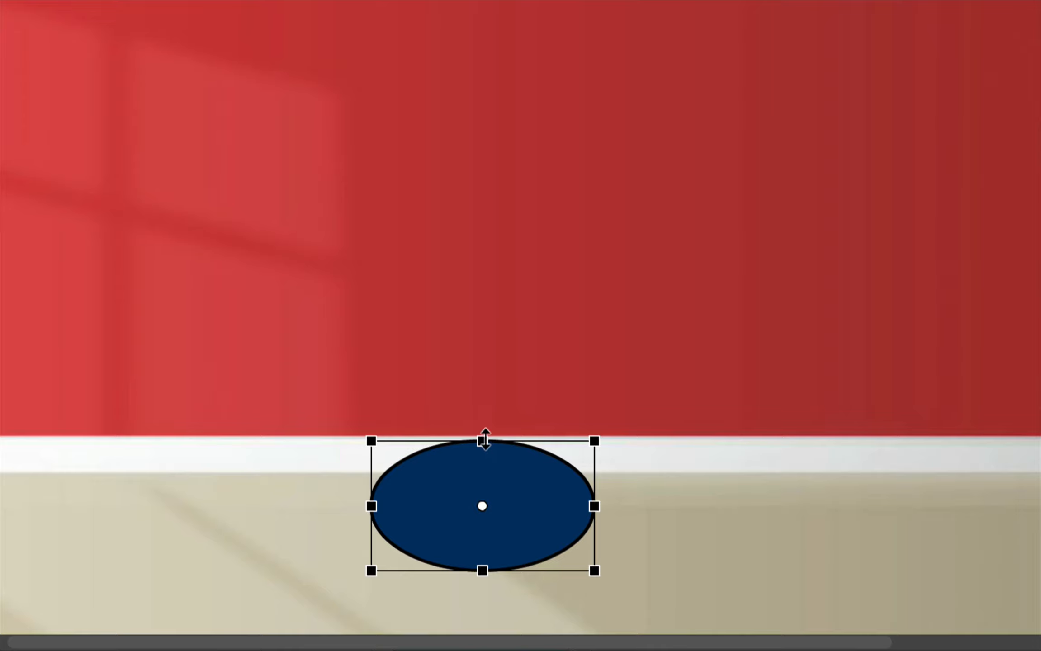
{"action": "left_click_drag", "start_coordinate": [483, 439], "coordinate": [465, 409]}
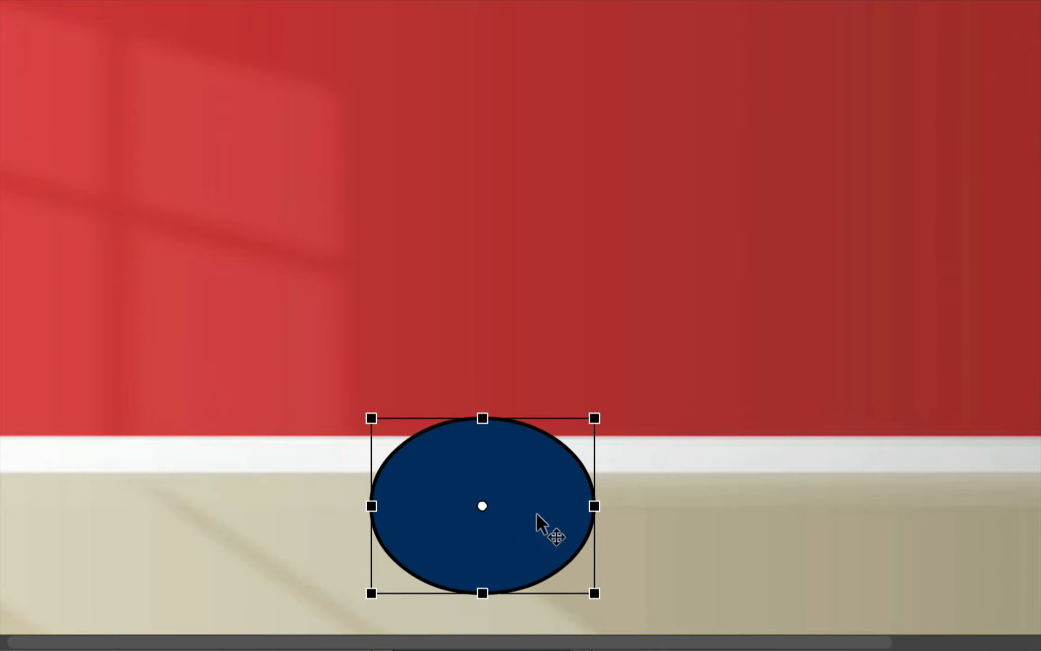
{"action": "key", "text": "super+z"}
{"action": "key", "text": "super+z"}
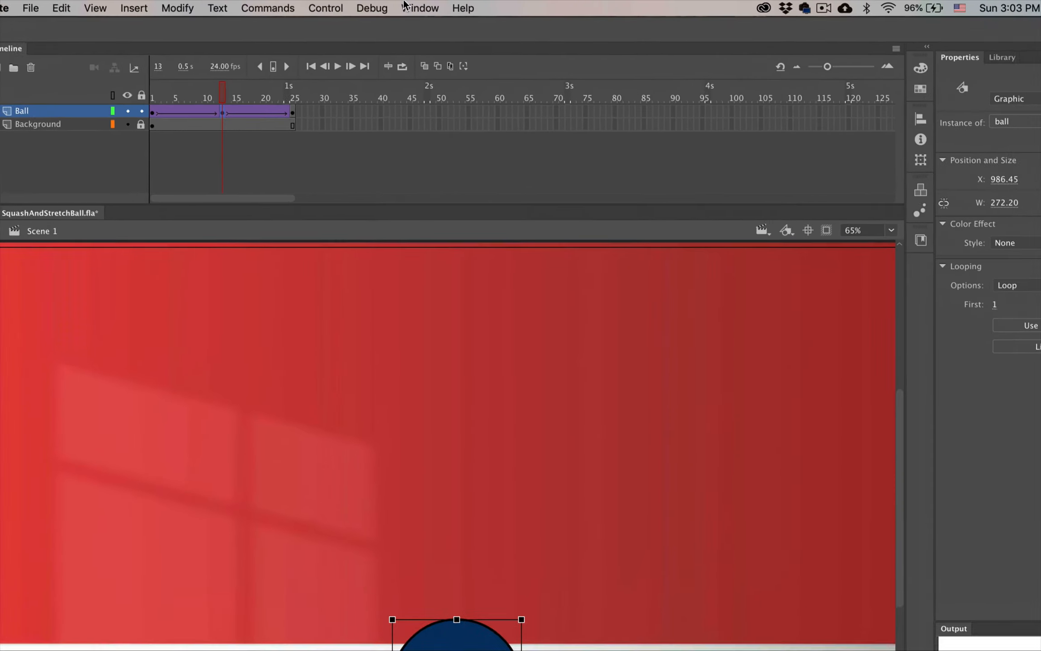
Step: Open the Transform panel, unlink proportions, and squash the ball at frame 13 to 120% width and 80% height
{"action": "left_click", "coordinate": [403, 4]}
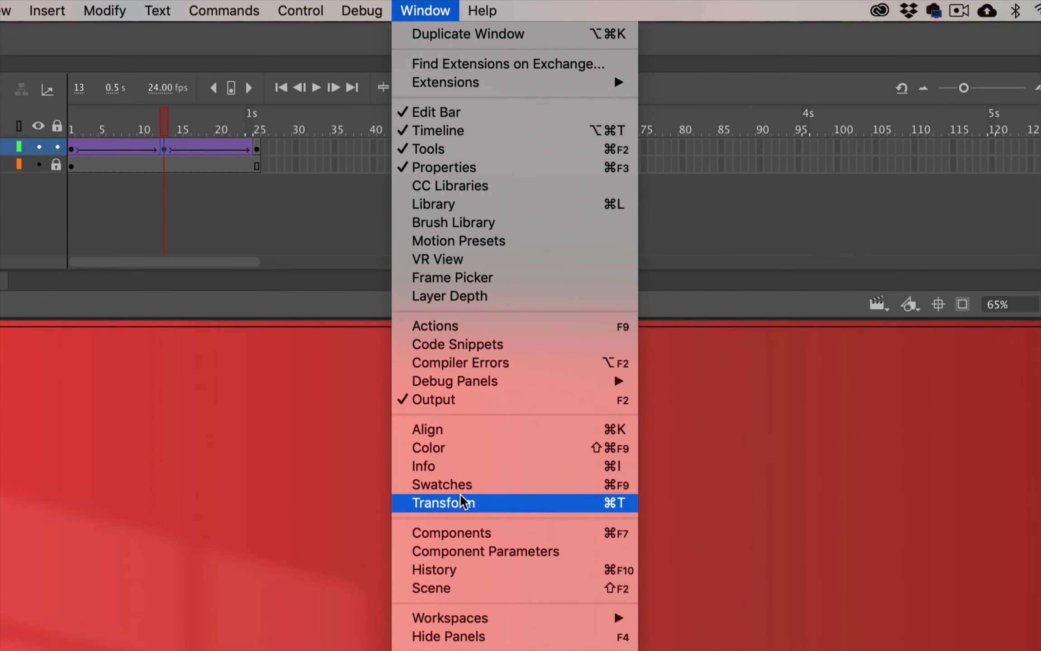
{"action": "left_click", "coordinate": [442, 508]}
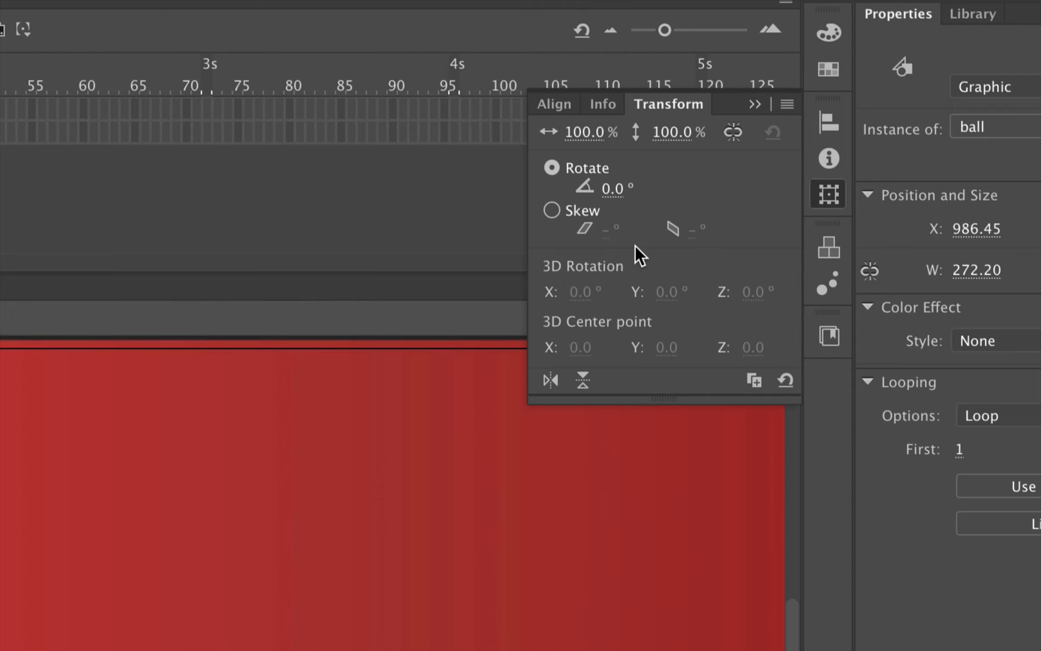
{"action": "left_click", "coordinate": [732, 132]}
{"action": "left_click", "coordinate": [579, 132]}
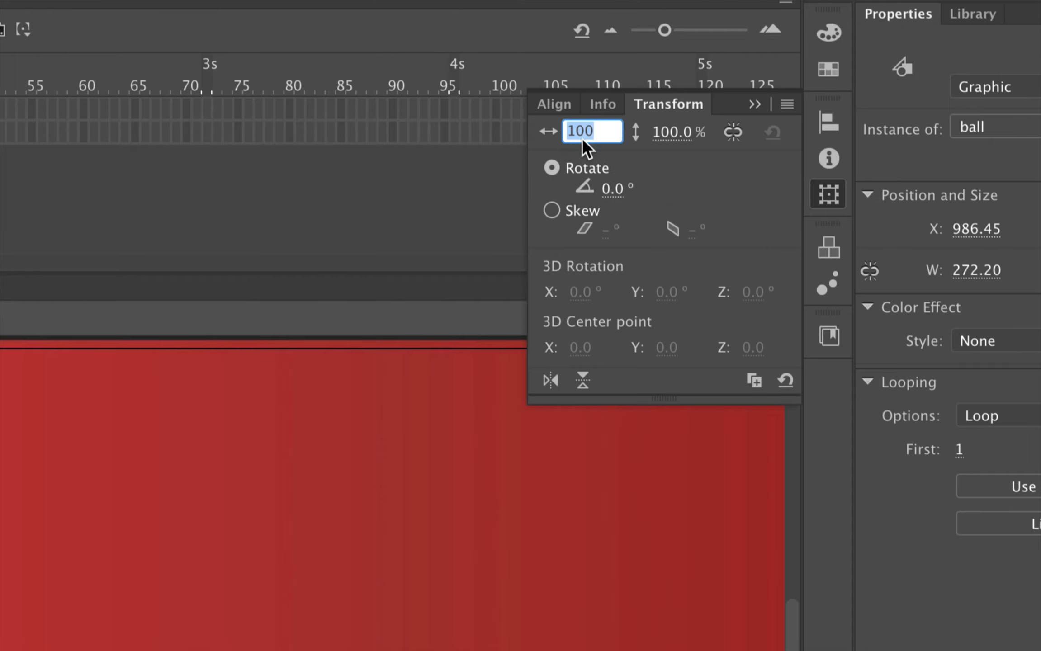
{"action": "type", "text": "120"}
{"action": "left_click", "coordinate": [674, 132]}
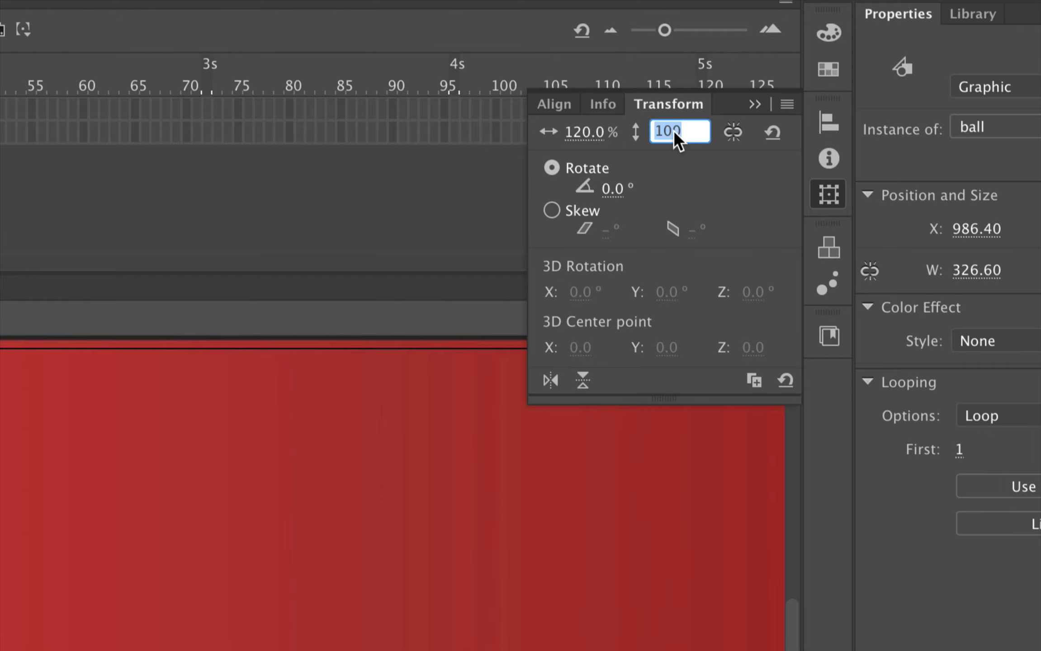
{"action": "type", "text": "80"}
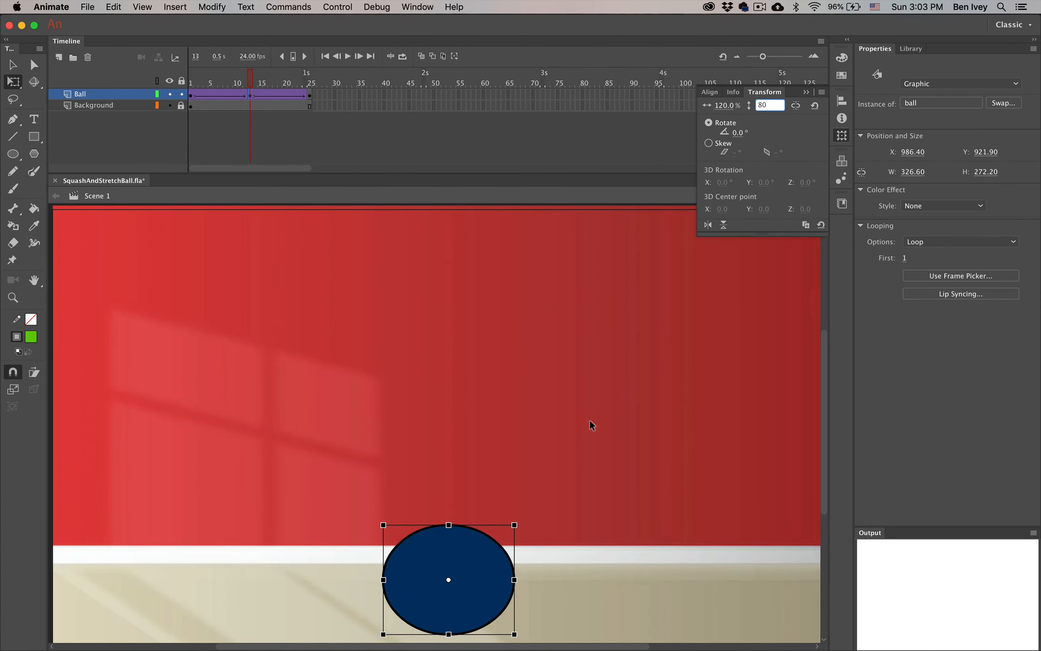
{"action": "key", "text": "Return"}
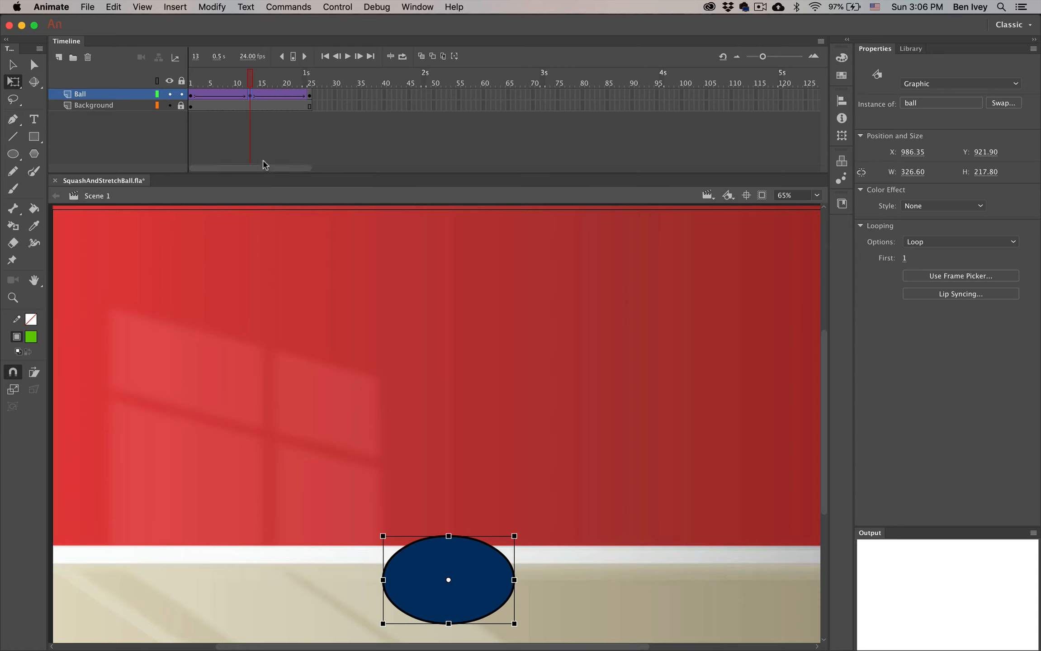
Step: Insert a keyframe at frame 12 on the Ball layer
{"action": "left_click_drag", "start_coordinate": [251, 77], "coordinate": [313, 93]}
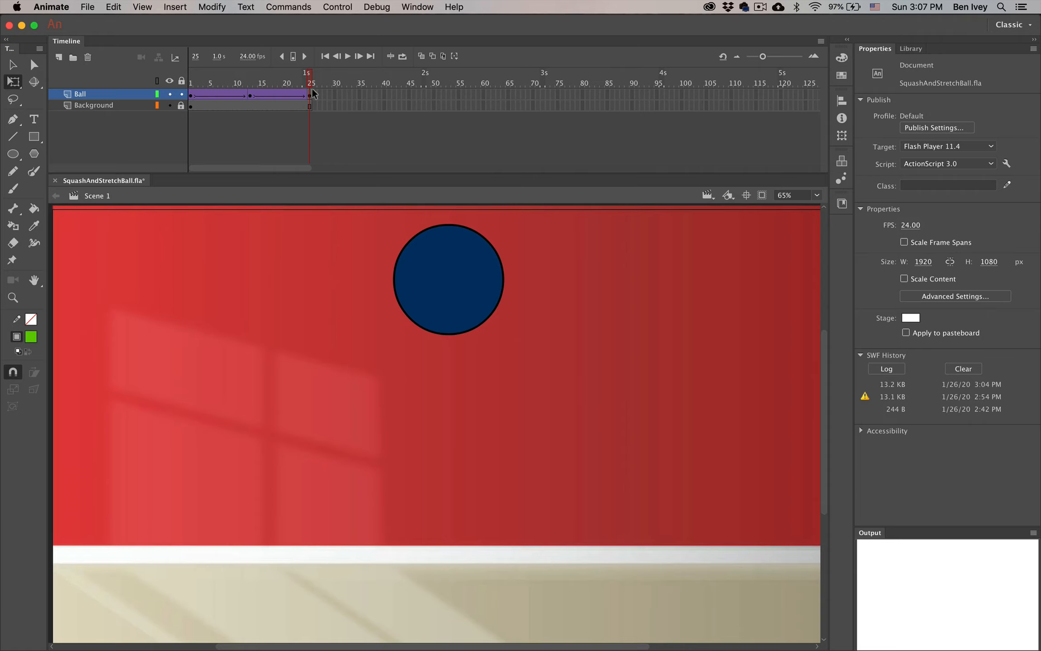
{"action": "left_click_drag", "start_coordinate": [312, 94], "coordinate": [250, 88]}
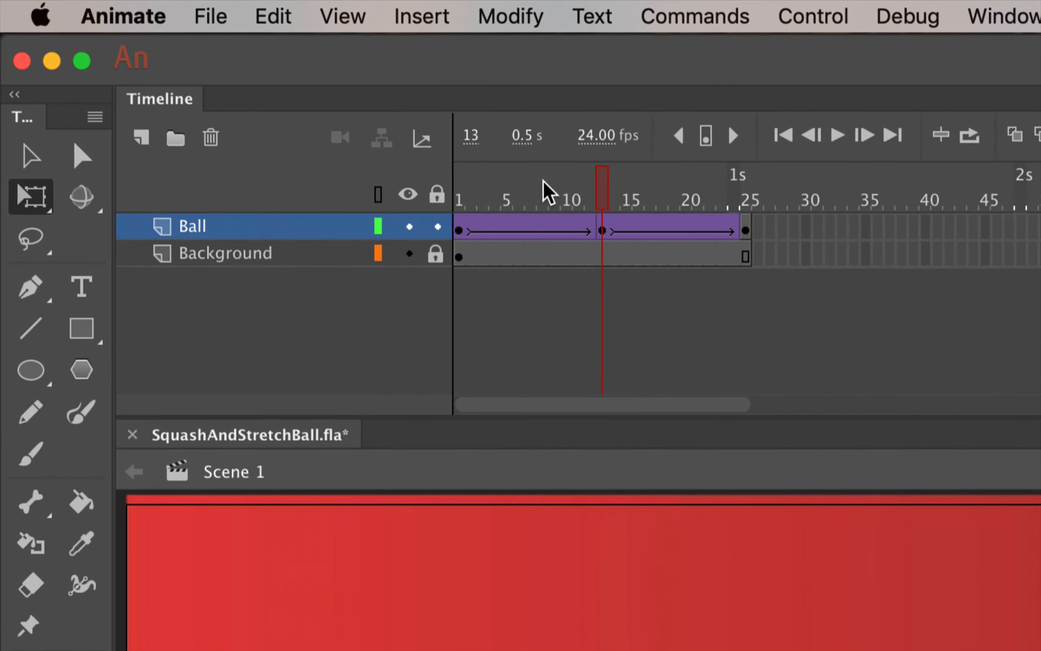
{"action": "left_click", "coordinate": [592, 232]}
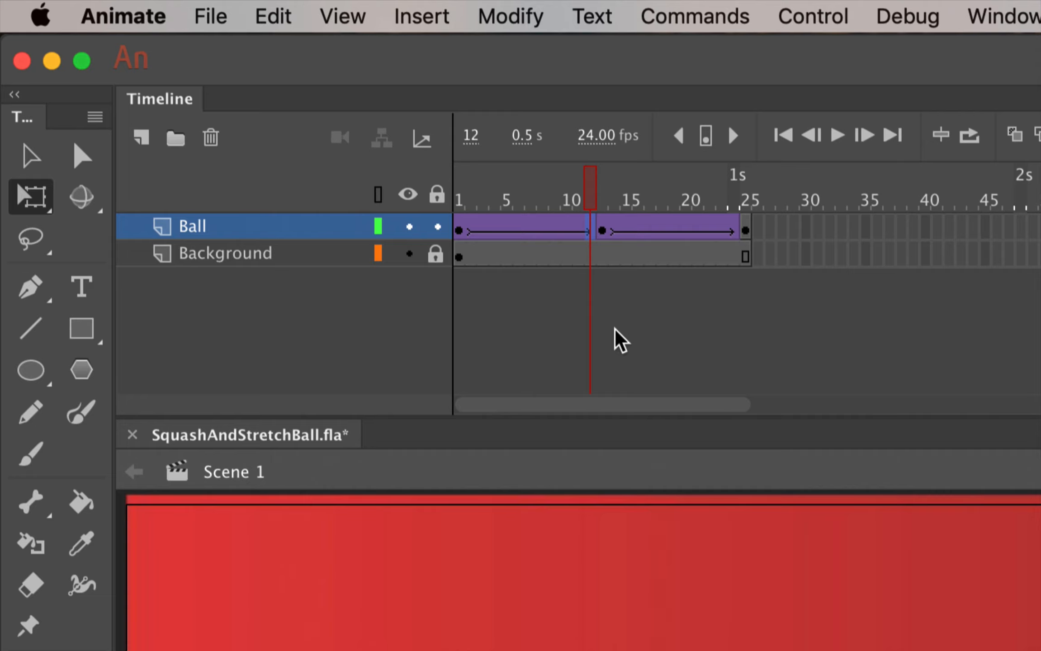
{"action": "key", "text": "F6"}
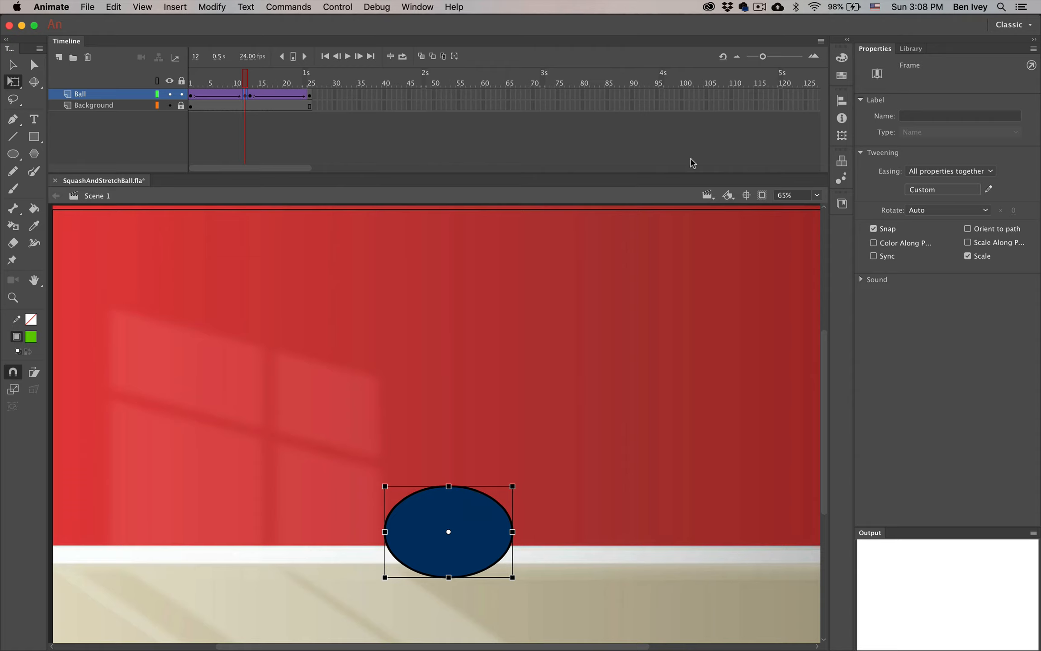
Step: Stretch the ball at frame 12 to 80% width and 120% height
{"action": "left_click", "coordinate": [841, 135]}
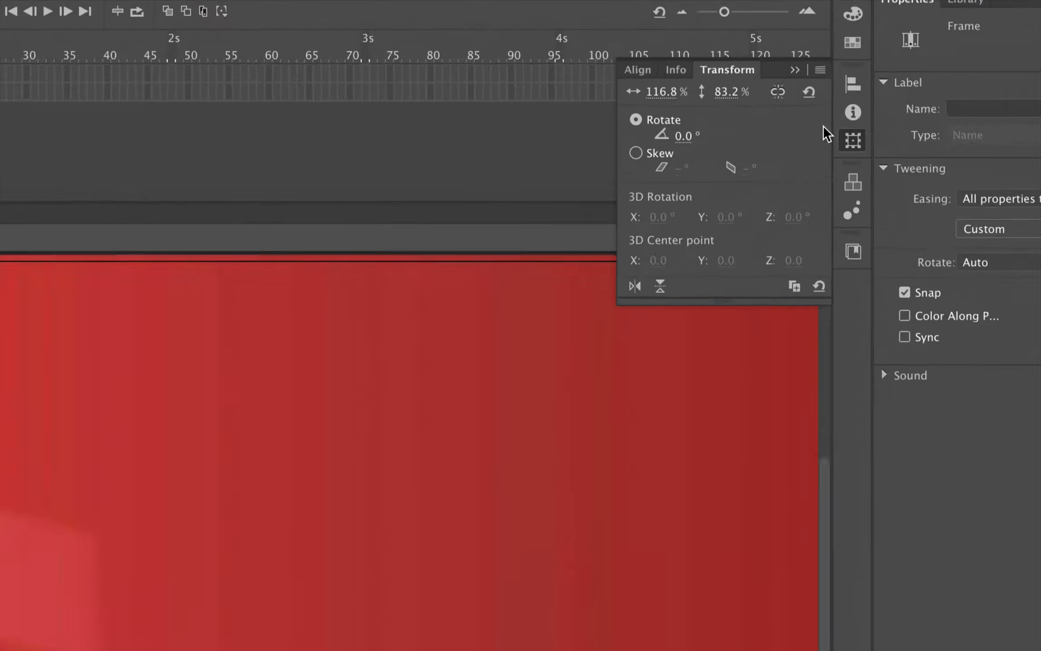
{"action": "left_click", "coordinate": [723, 105]}
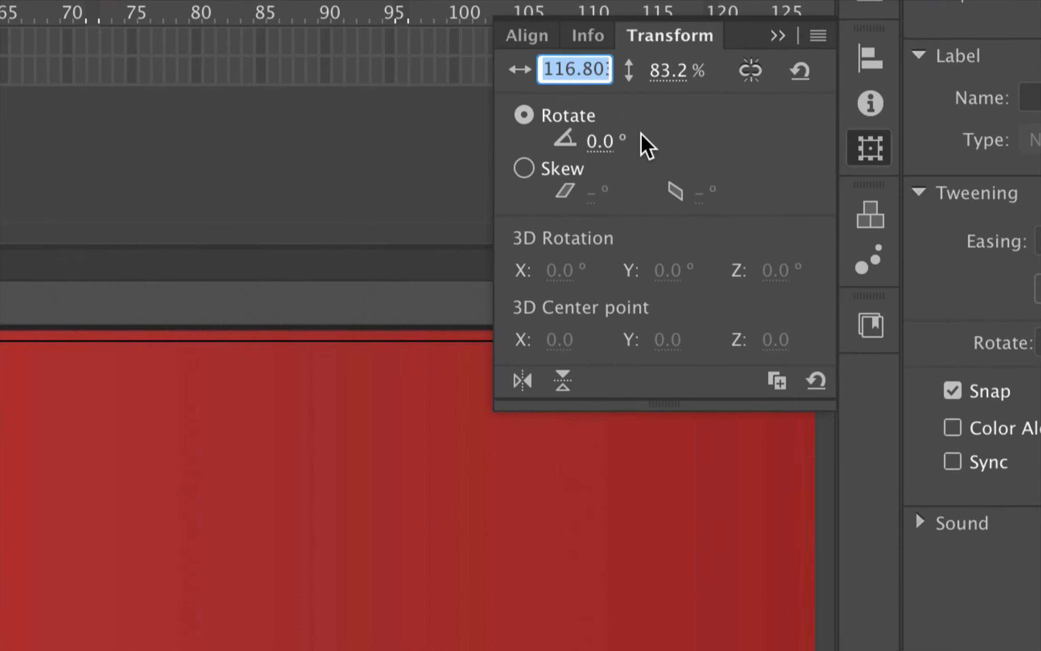
{"action": "type", "text": "80"}
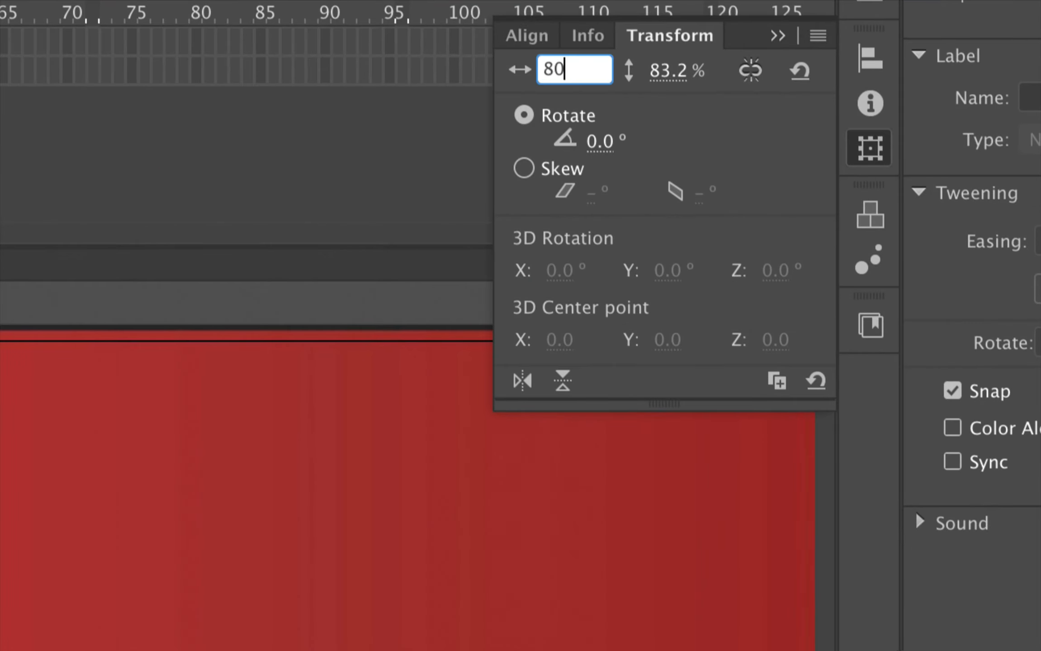
{"action": "left_click", "coordinate": [668, 61]}
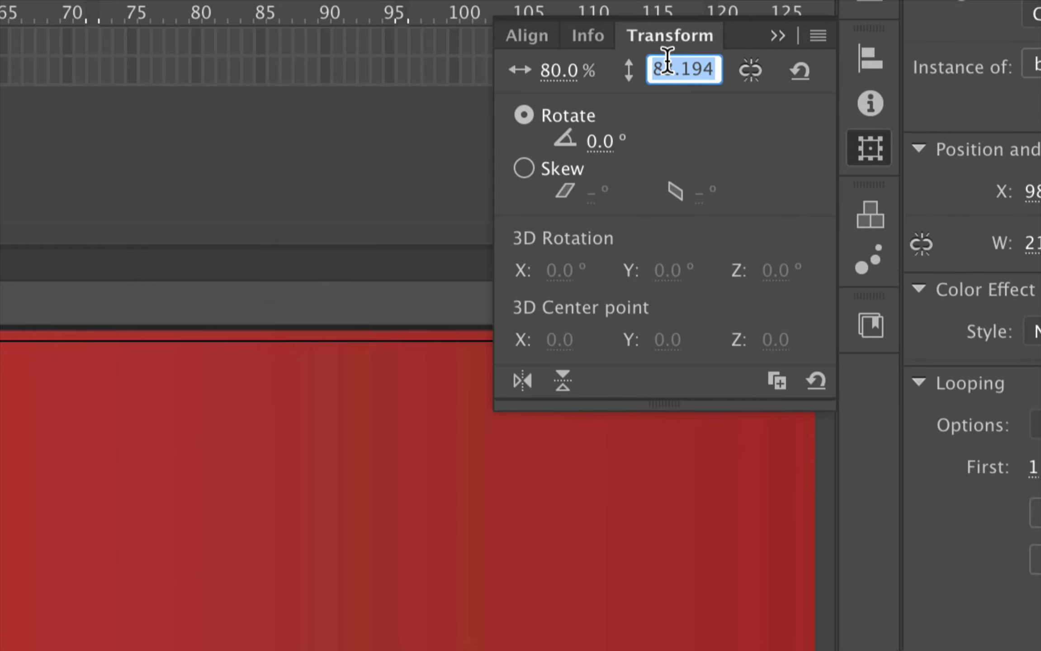
{"action": "type", "text": "120"}
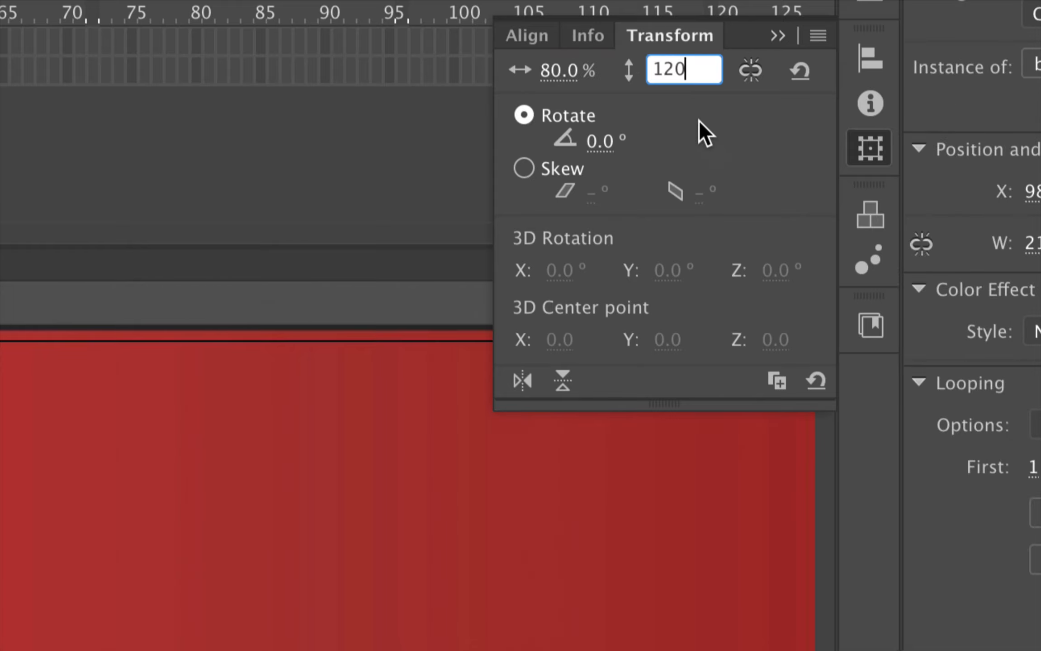
{"action": "key", "text": "Return"}
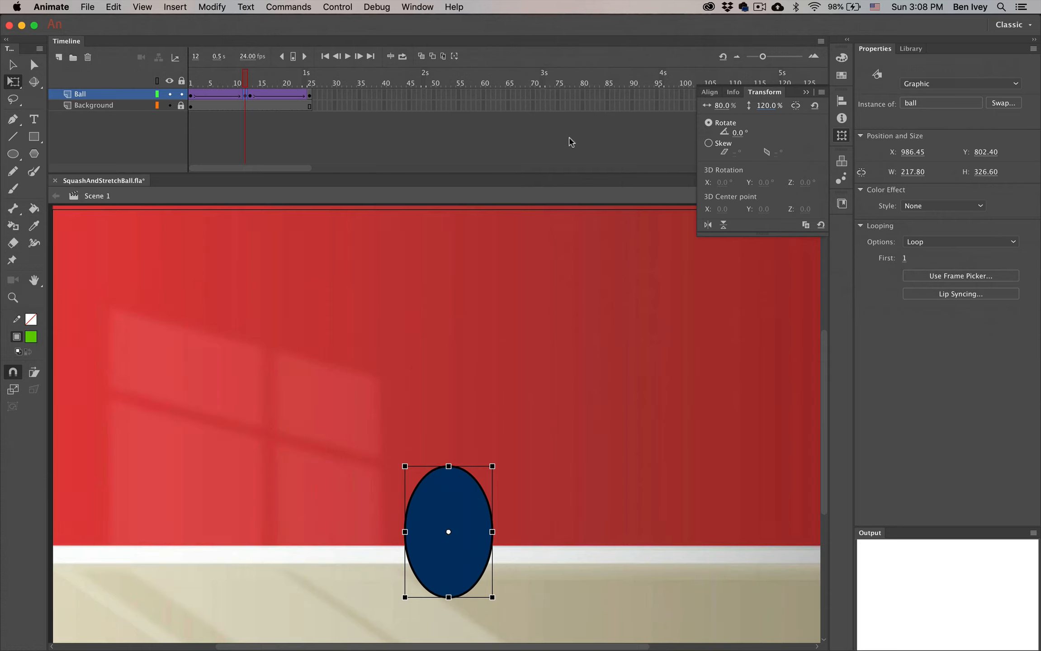
Step: Copy the stretched keyframe at frame 12 and paste it into frame 14 on the Ball layer
{"action": "left_click", "coordinate": [744, 47]}
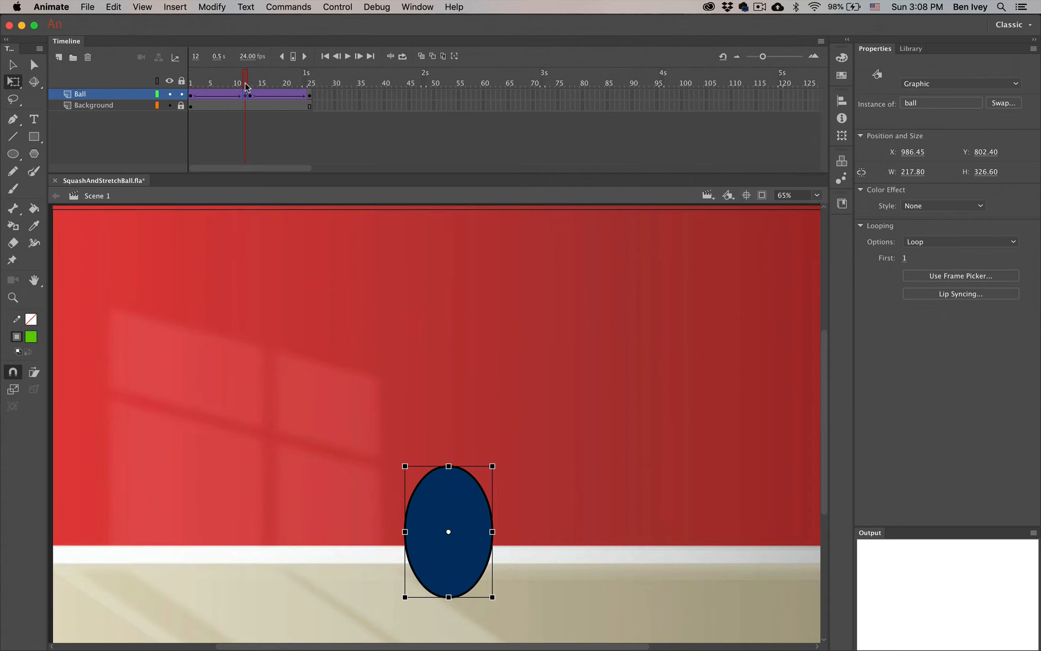
{"action": "mouse_move", "coordinate": [246, 83]}
{"action": "left_mouse_down"}
{"action": "mouse_move", "coordinate": [201, 86]}
{"action": "mouse_move", "coordinate": [252, 90]}
{"action": "left_mouse_up"}
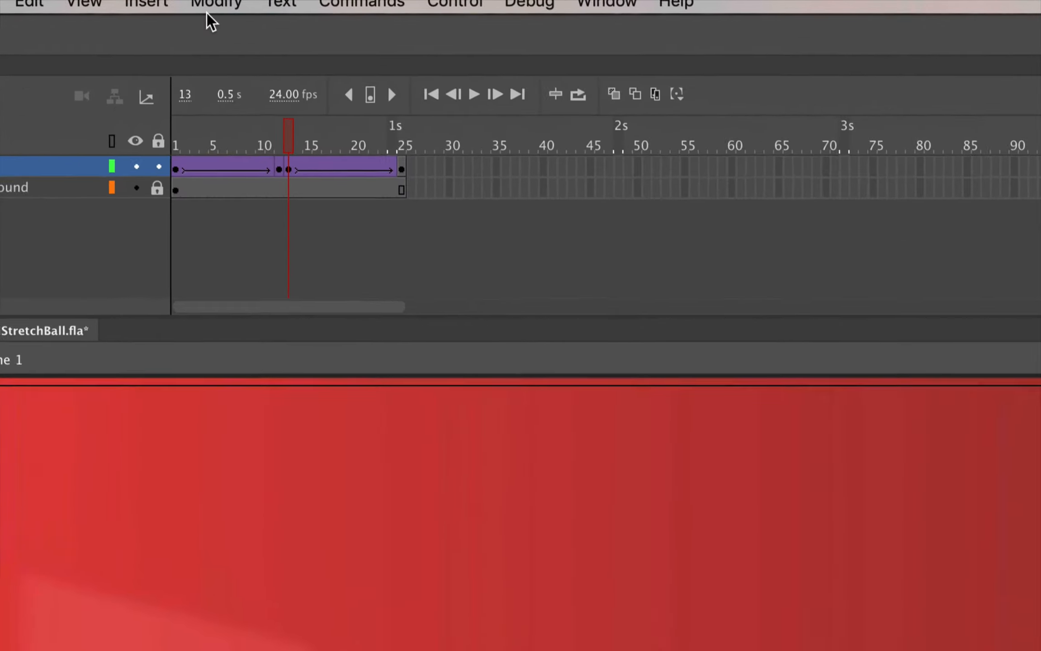
{"action": "left_click", "coordinate": [279, 171]}
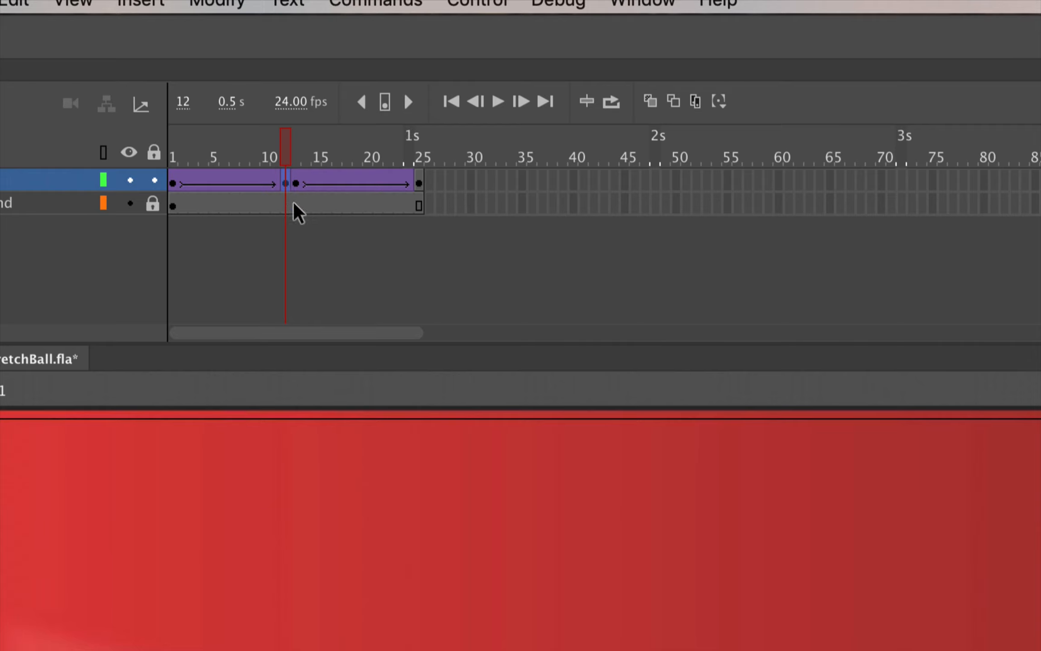
{"action": "right_click", "coordinate": [286, 181]}
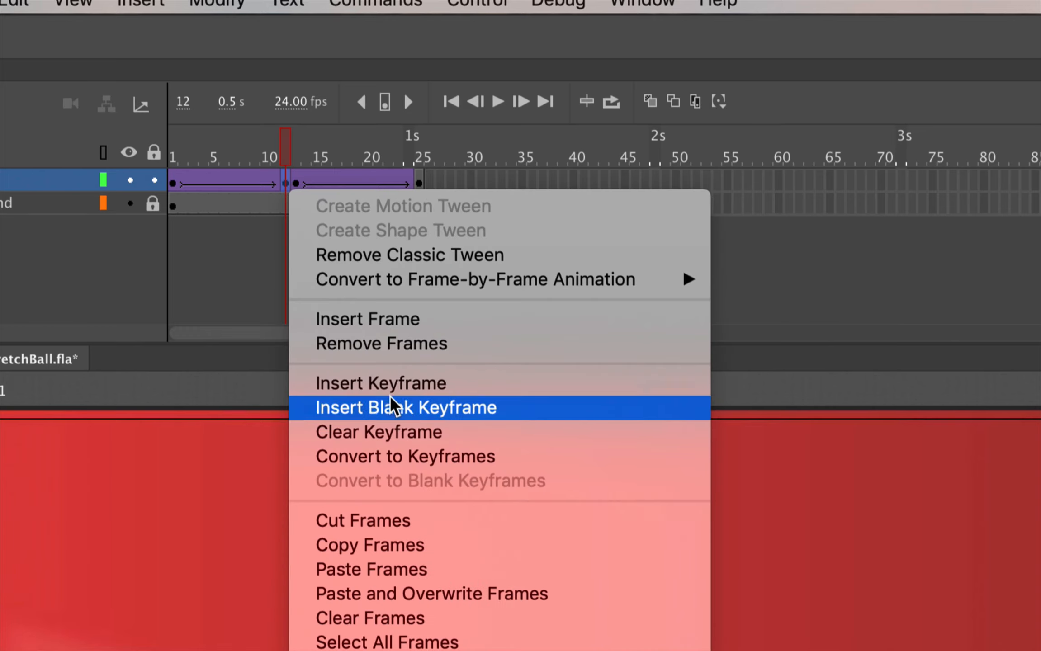
{"action": "left_click", "coordinate": [373, 549]}
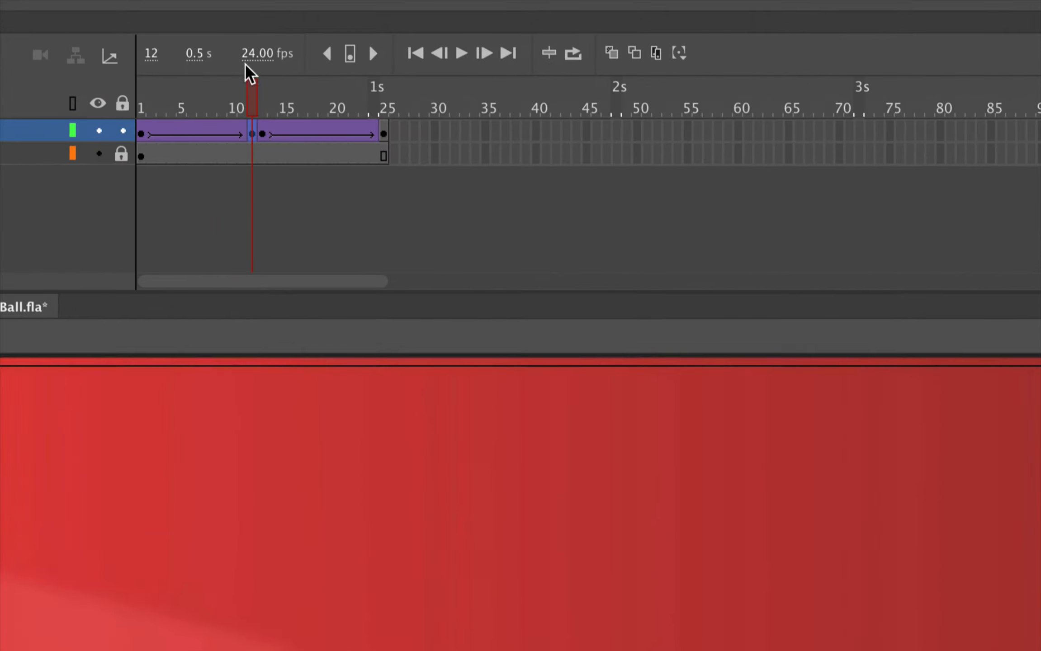
{"action": "left_click", "coordinate": [272, 136]}
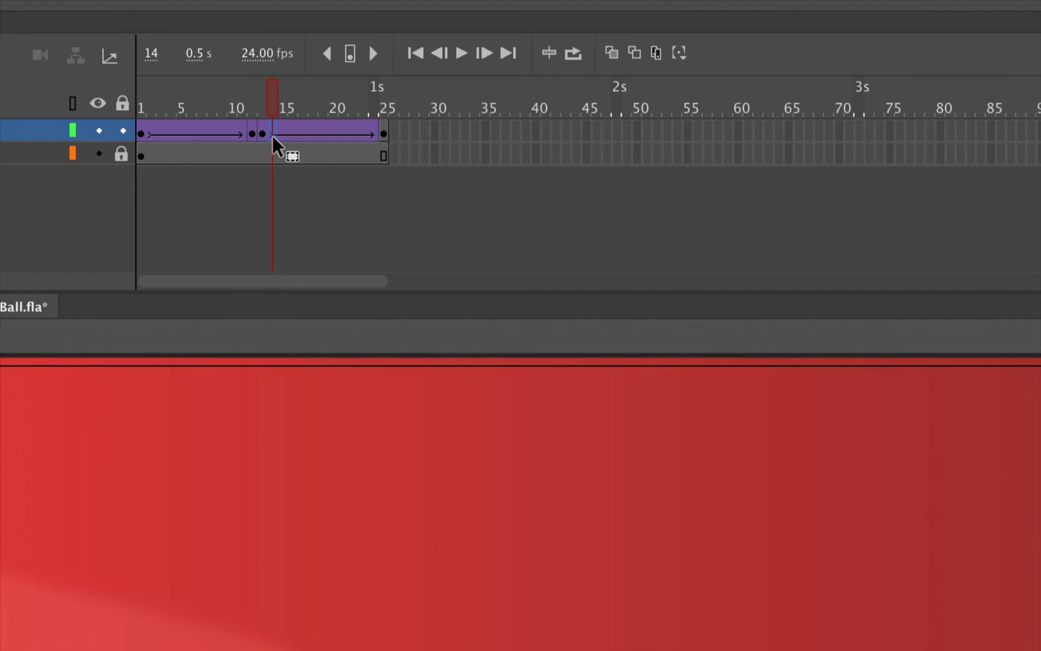
{"action": "right_click", "coordinate": [275, 146]}
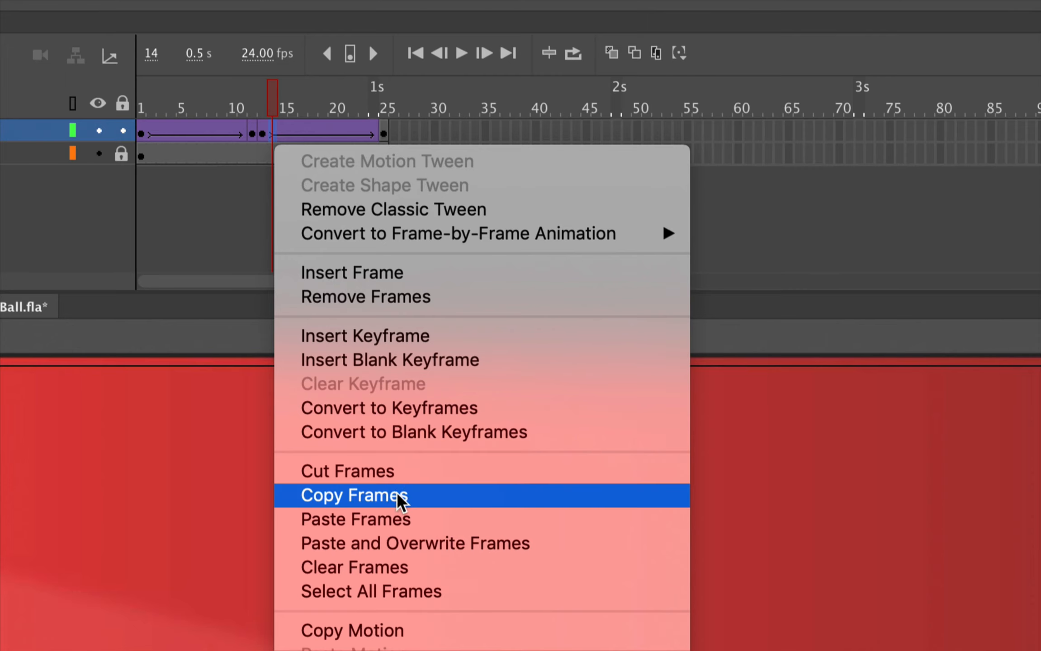
{"action": "left_click", "coordinate": [402, 520]}
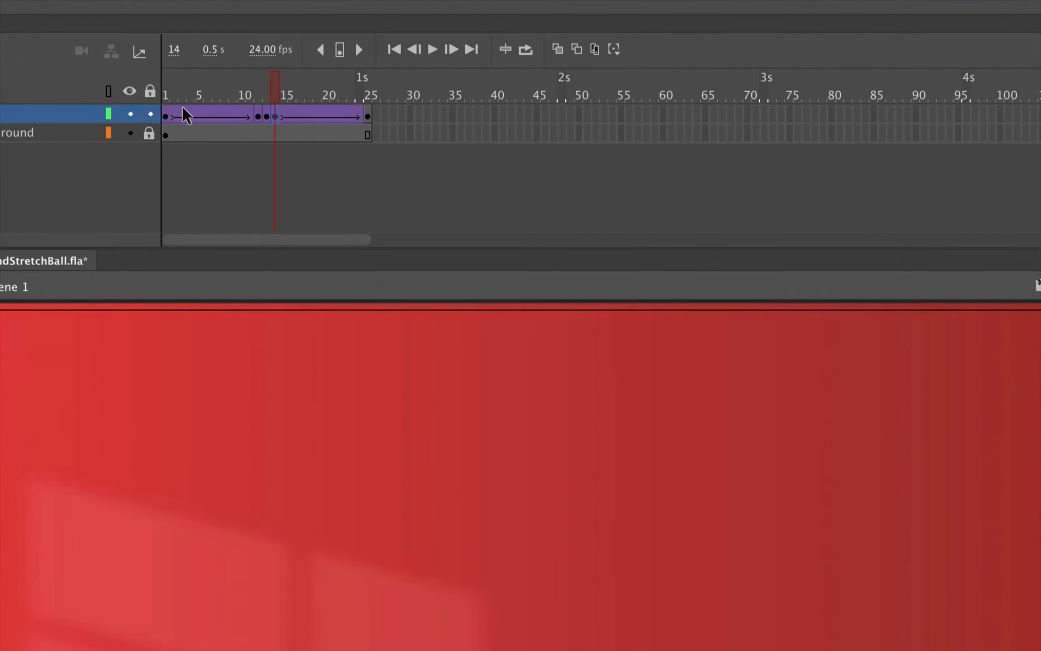
Step: Set the Ball tween after frame 14 to Classic Ease with an intensity of 100 out
{"action": "left_click", "coordinate": [196, 91]}
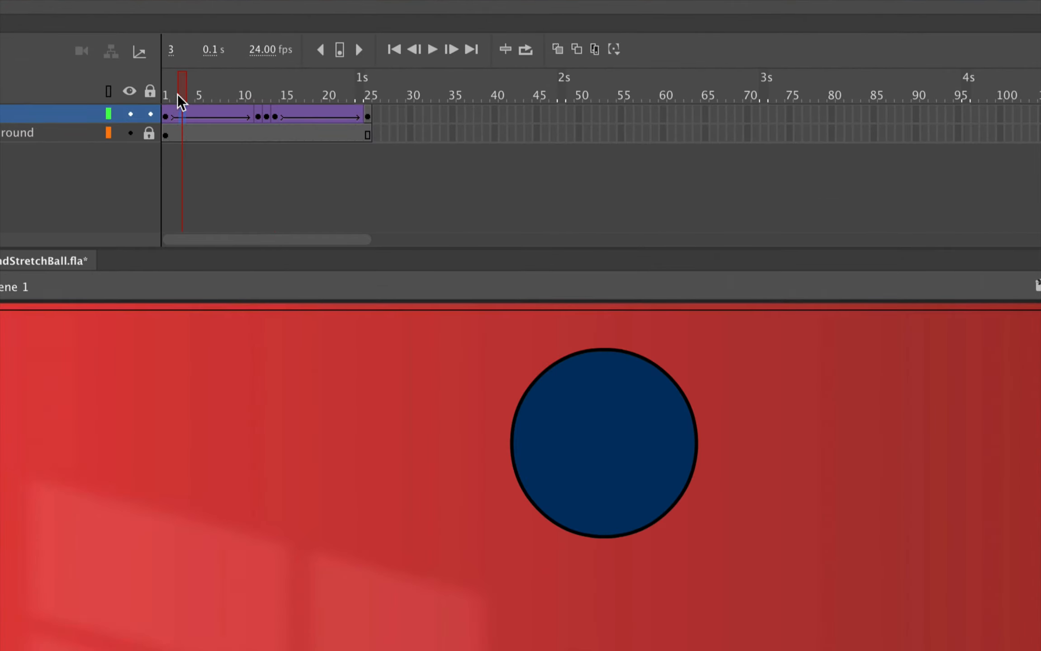
{"action": "left_click_drag", "start_coordinate": [177, 94], "coordinate": [238, 91]}
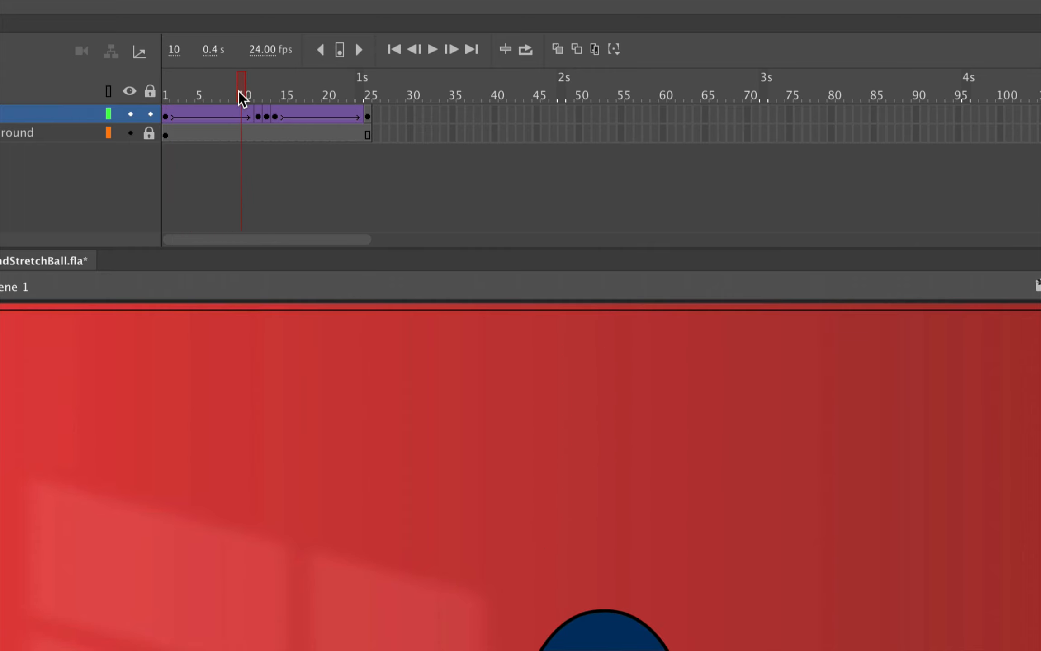
{"action": "left_click", "coordinate": [278, 115]}
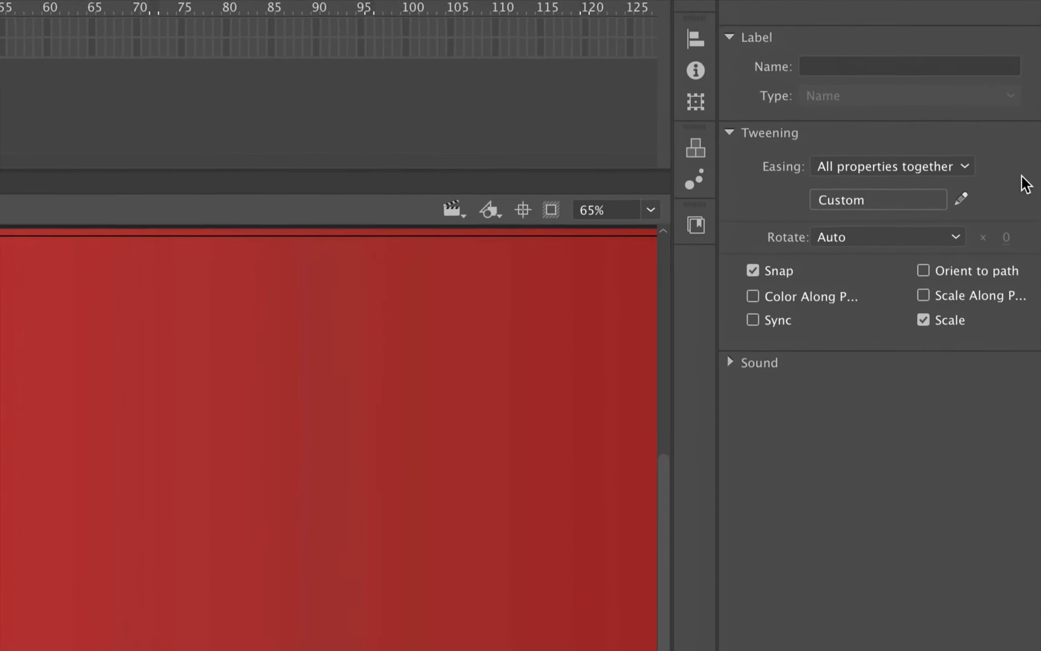
{"action": "left_click", "coordinate": [903, 193]}
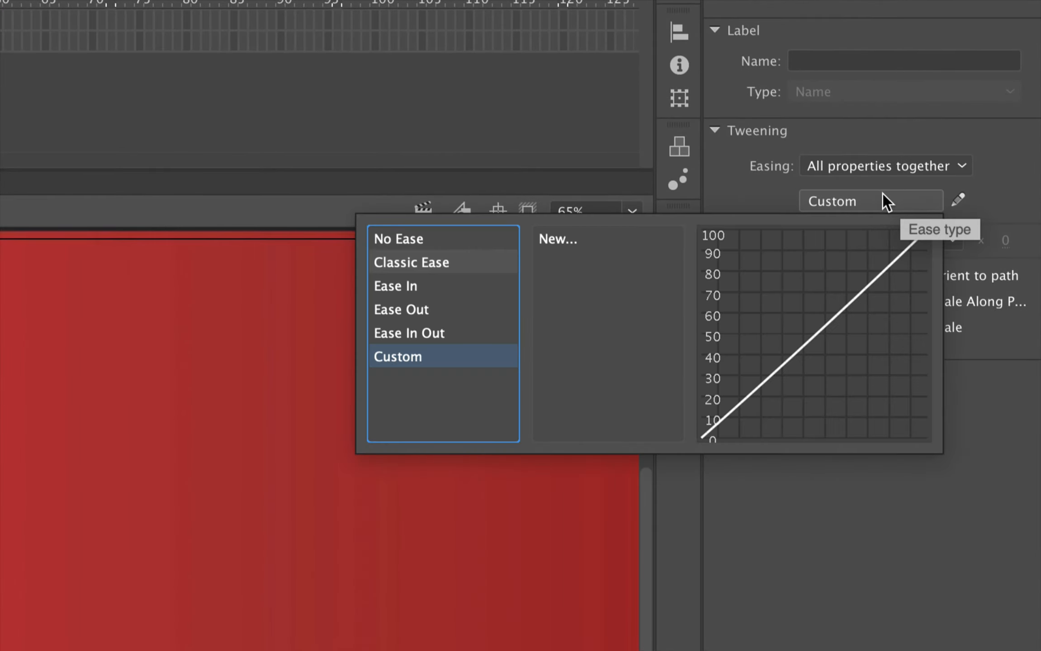
{"action": "left_click", "coordinate": [389, 265]}
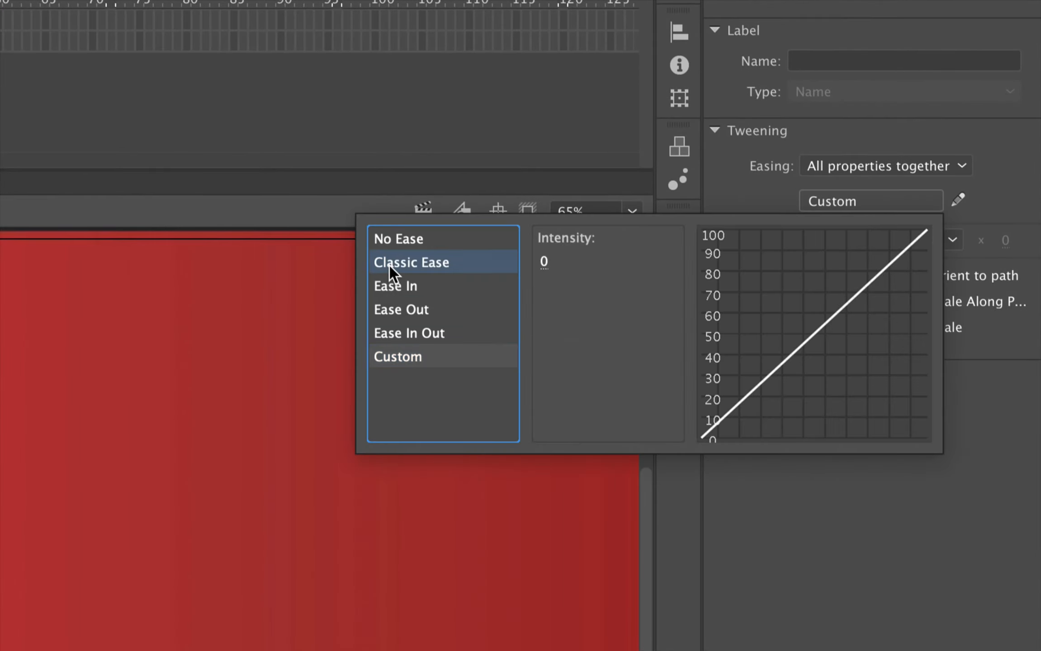
{"action": "left_click_drag", "start_coordinate": [545, 262], "coordinate": [753, 278]}
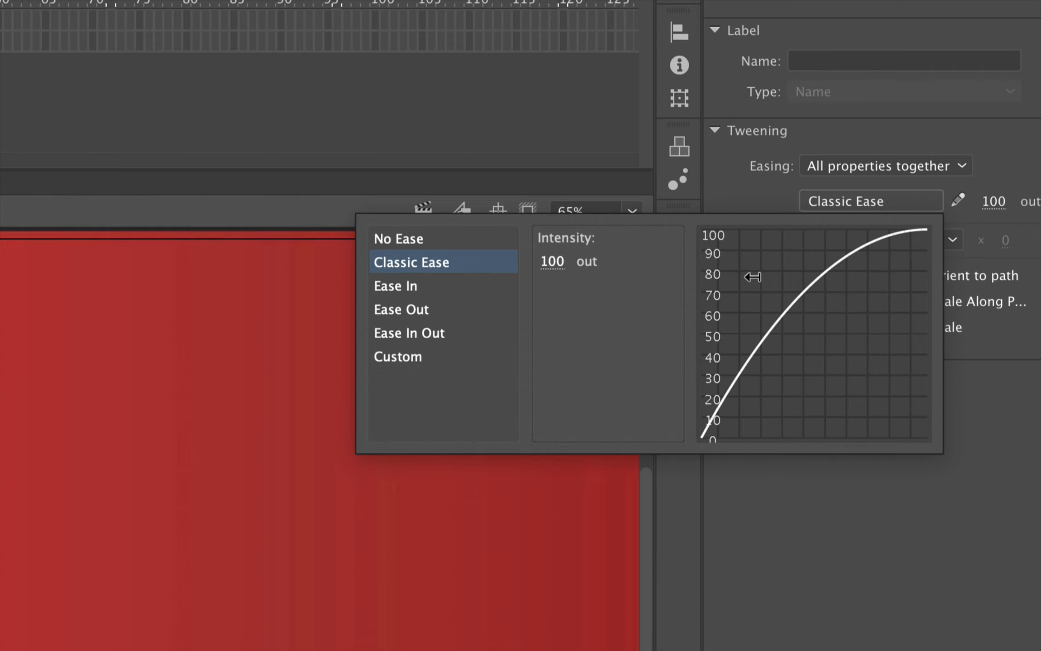
{"action": "left_click", "coordinate": [965, 130]}
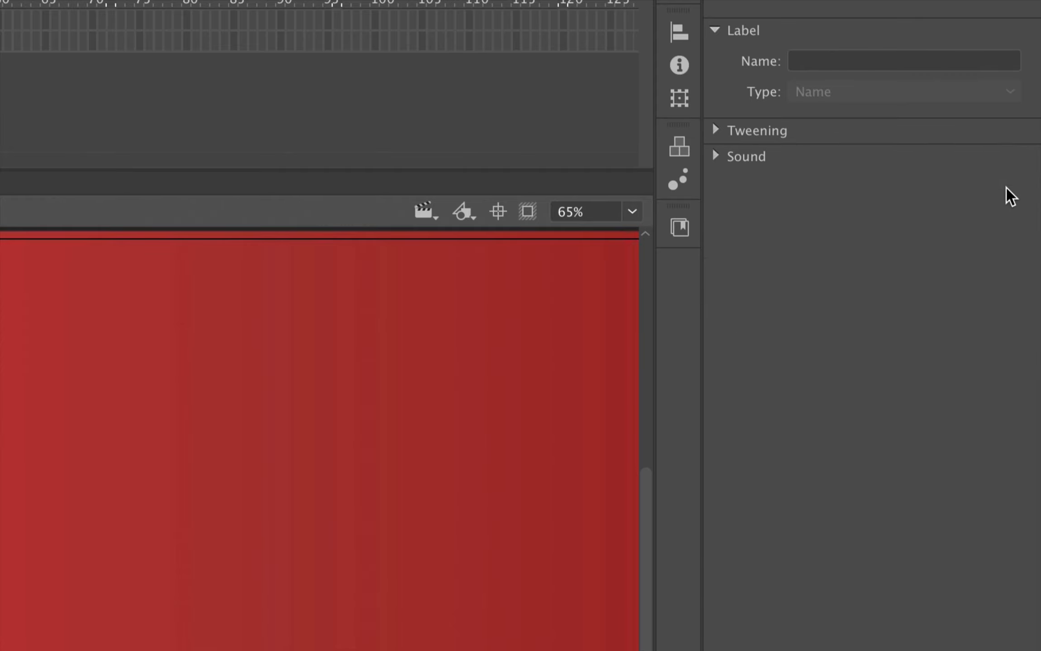
{"action": "left_click", "coordinate": [822, 131]}
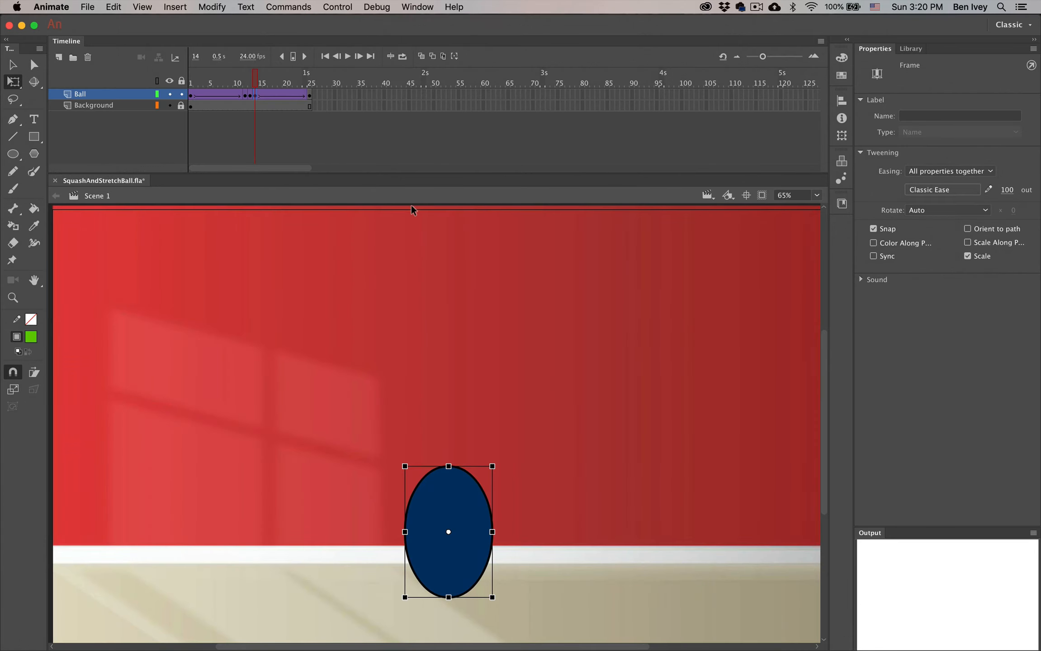
Step: Play back the bouncing ball animation on the stage, then test the movie
{"action": "left_click", "coordinate": [337, 268]}
{"action": "key", "text": "Return"}
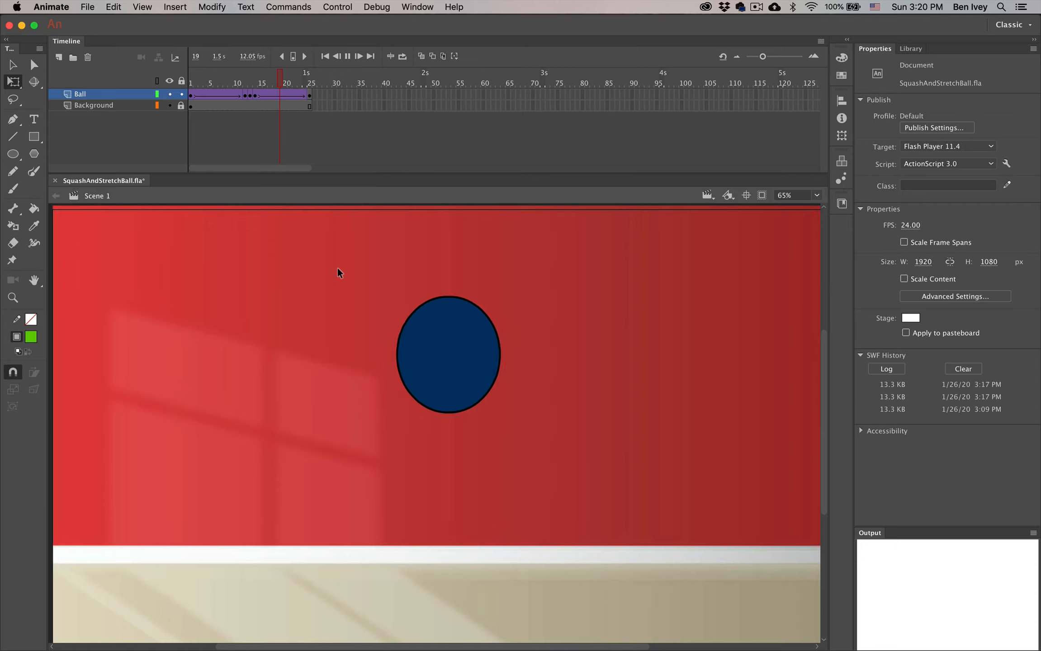
{"action": "key", "text": "Return"}
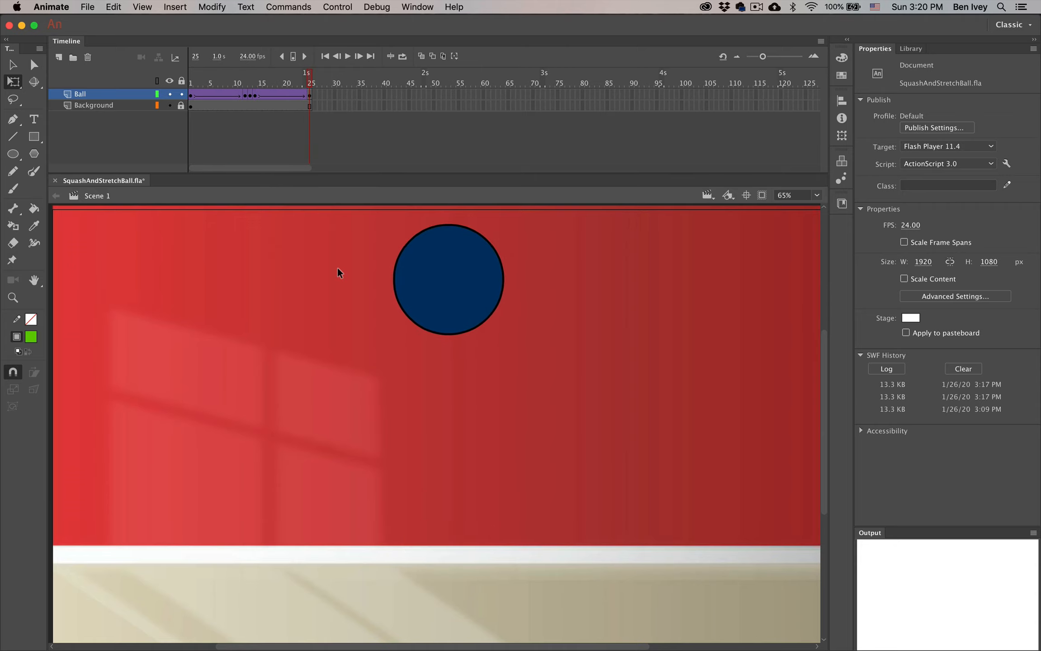
{"action": "key", "text": "super+Return"}
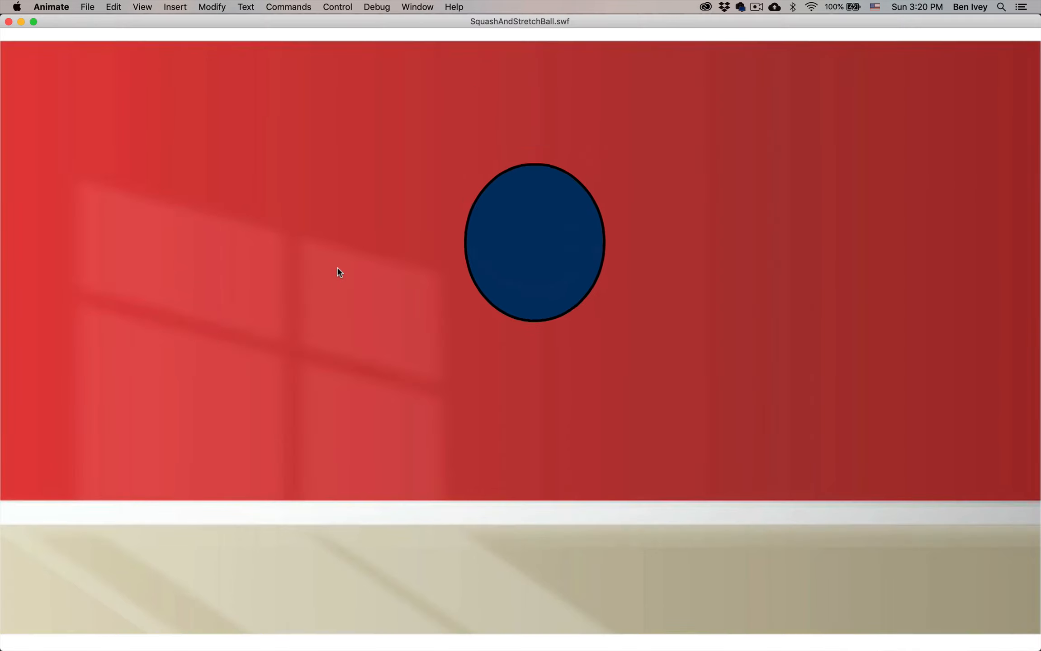